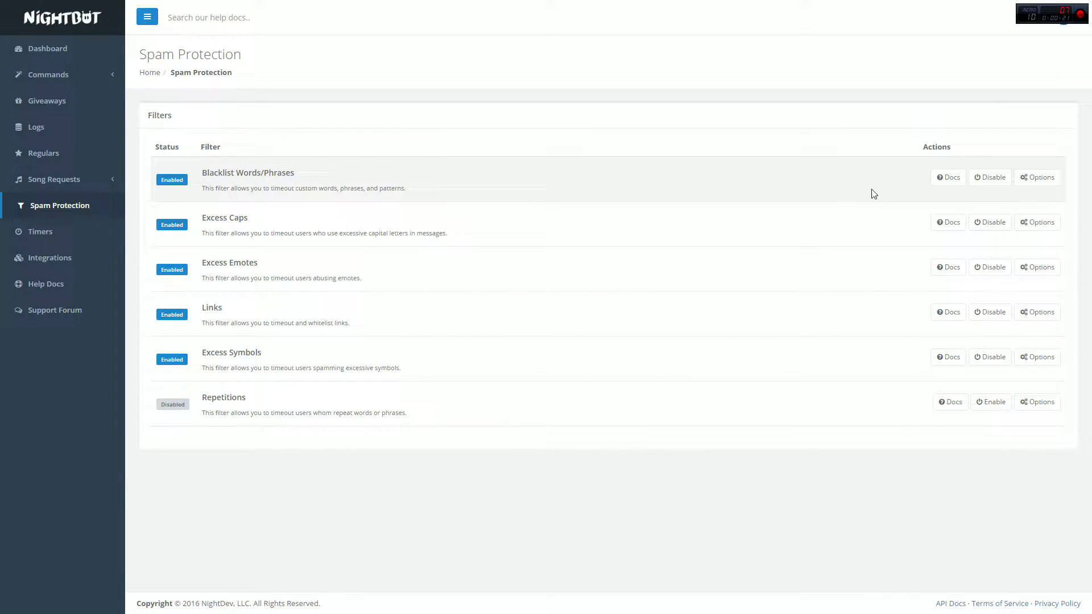
Set the Blacklist Words/Phrases filter's timeout length to 375 seconds.
left_click(1039, 178)
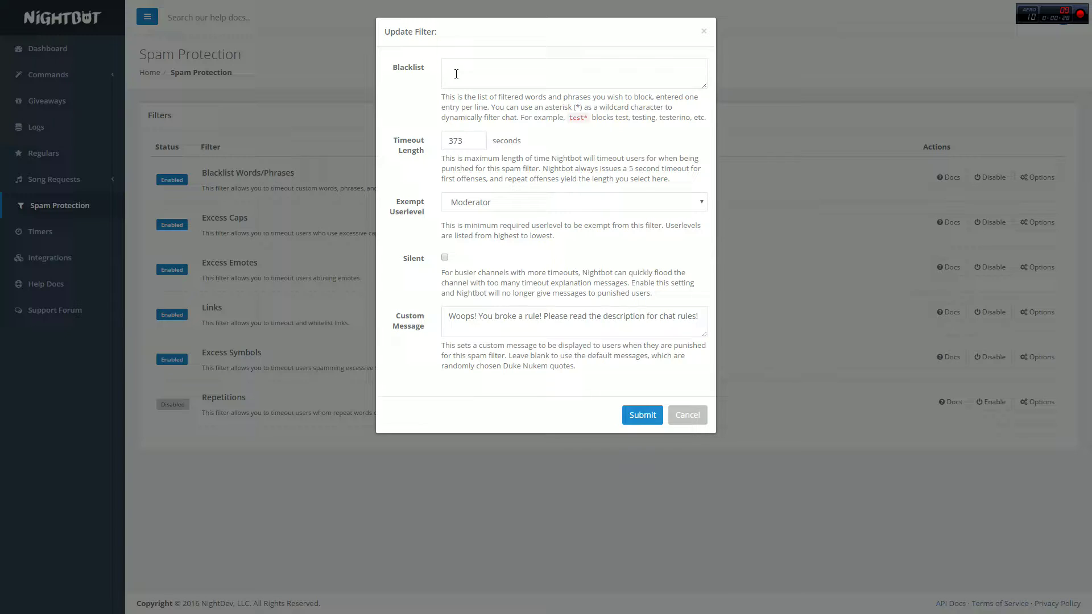
left_click(446, 74)
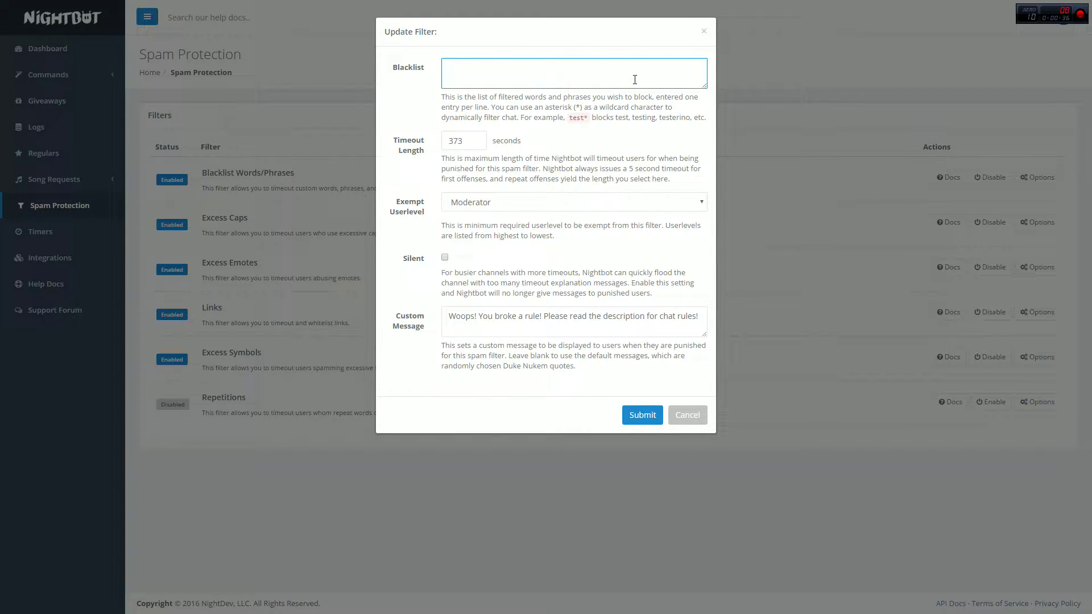
left_click(455, 142)
double_click(455, 142)
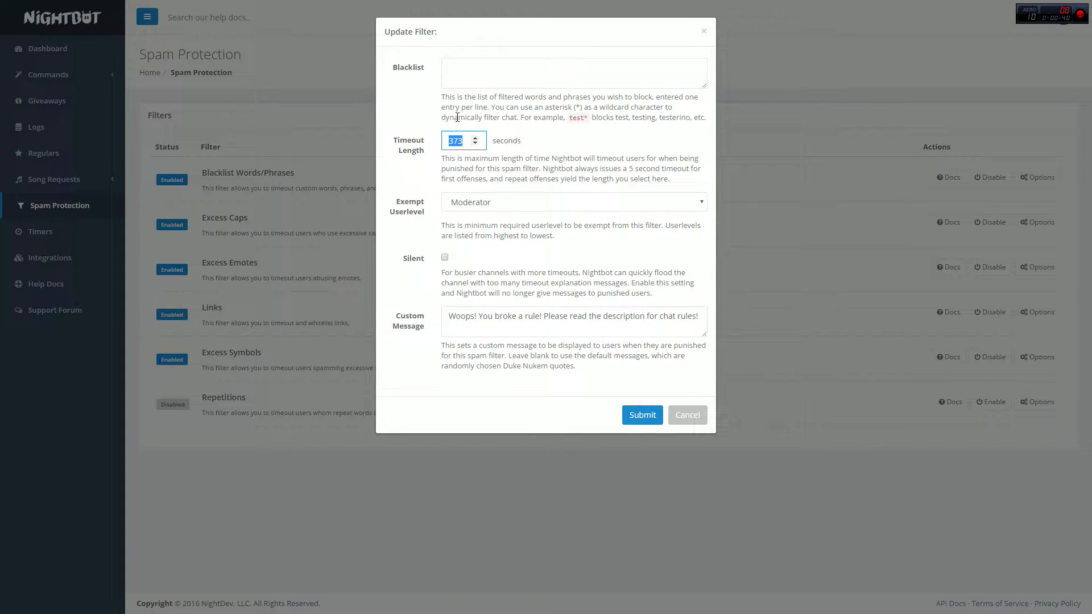
type("375")
left_click(422, 125)
Review the rule-reminder custom message, leaving it and the Moderator exemption unchanged.
mouse_move(431, 204)
left_mouse_down()
mouse_move(409, 215)
mouse_move(415, 200)
mouse_move(398, 202)
mouse_move(397, 213)
mouse_move(425, 216)
left_mouse_up()
left_click(428, 219)
left_click_drag(450, 319, 723, 320)
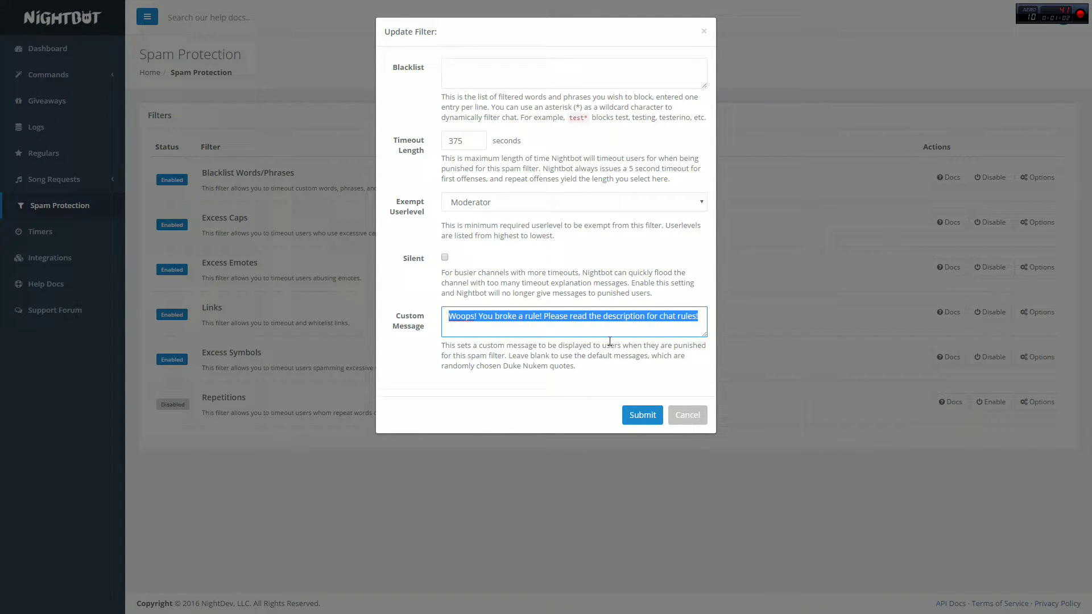
left_click(592, 333)
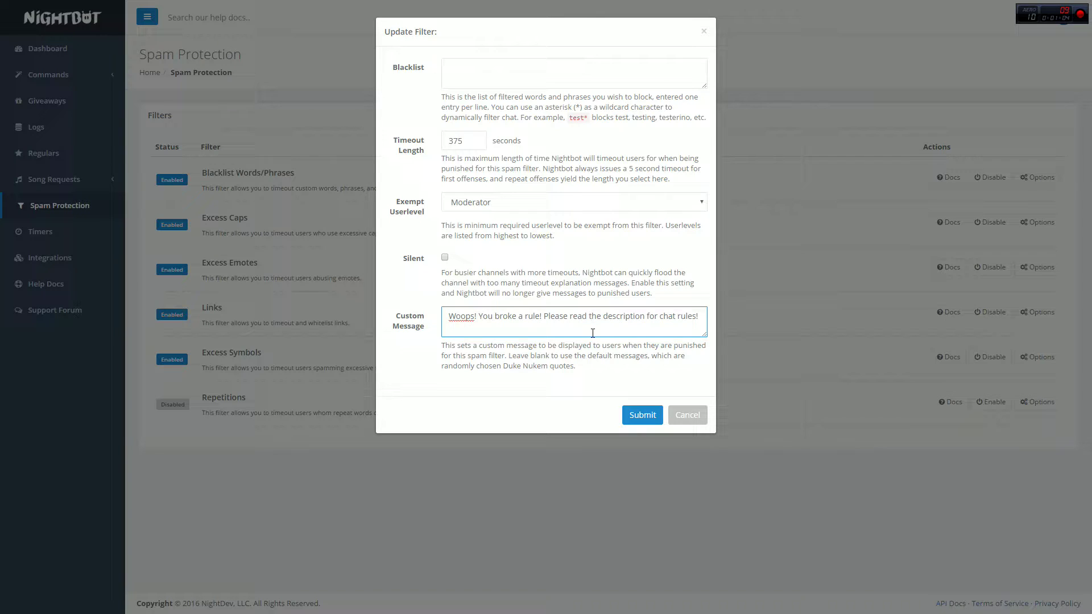
left_click(427, 316)
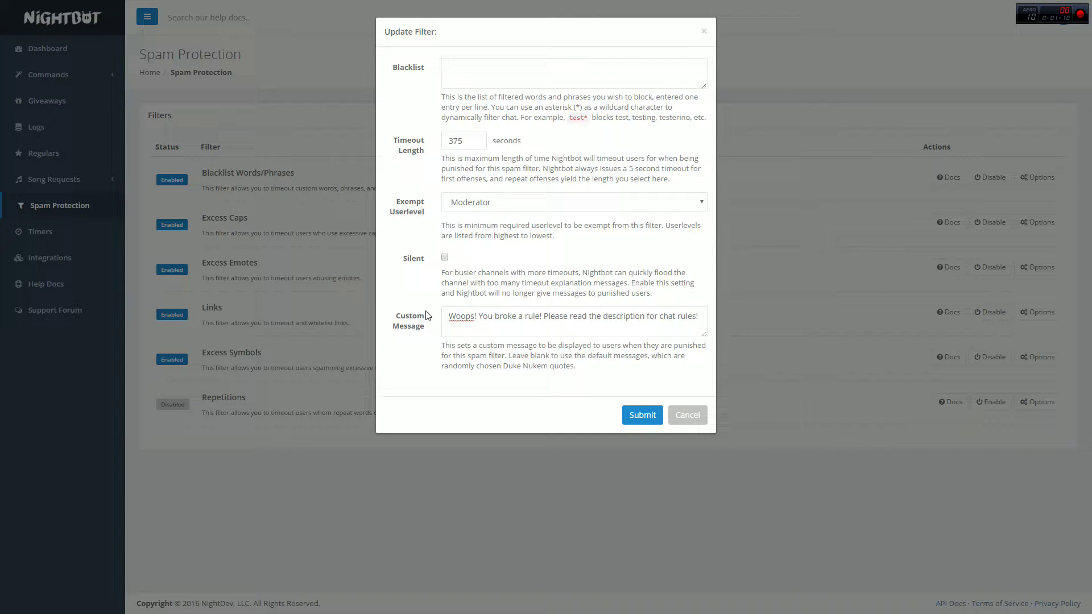
Save the Blacklist Words/Phrases filter settings.
left_click(633, 419)
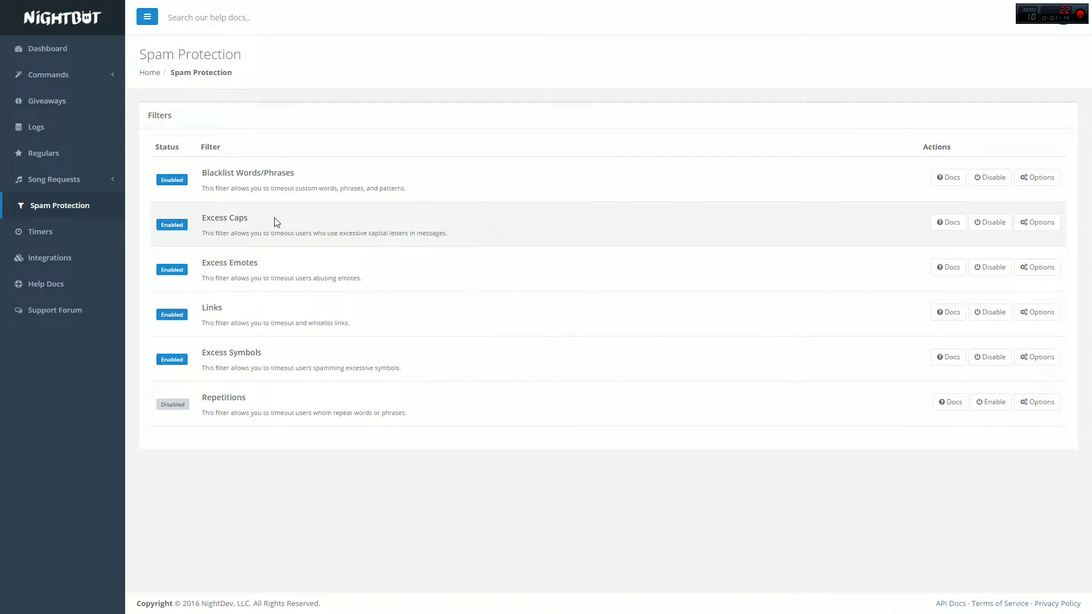
left_click_drag(203, 218, 248, 219)
left_click(267, 224)
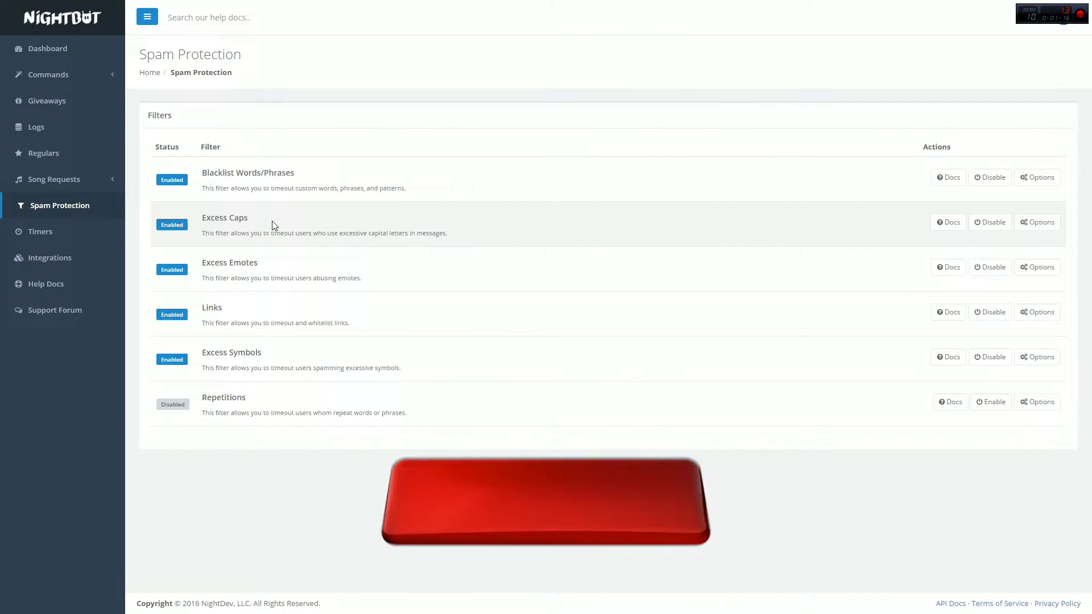
Bring up the Excess Caps filter and check its 50-second timeout and limit of 8.
left_click(1036, 223)
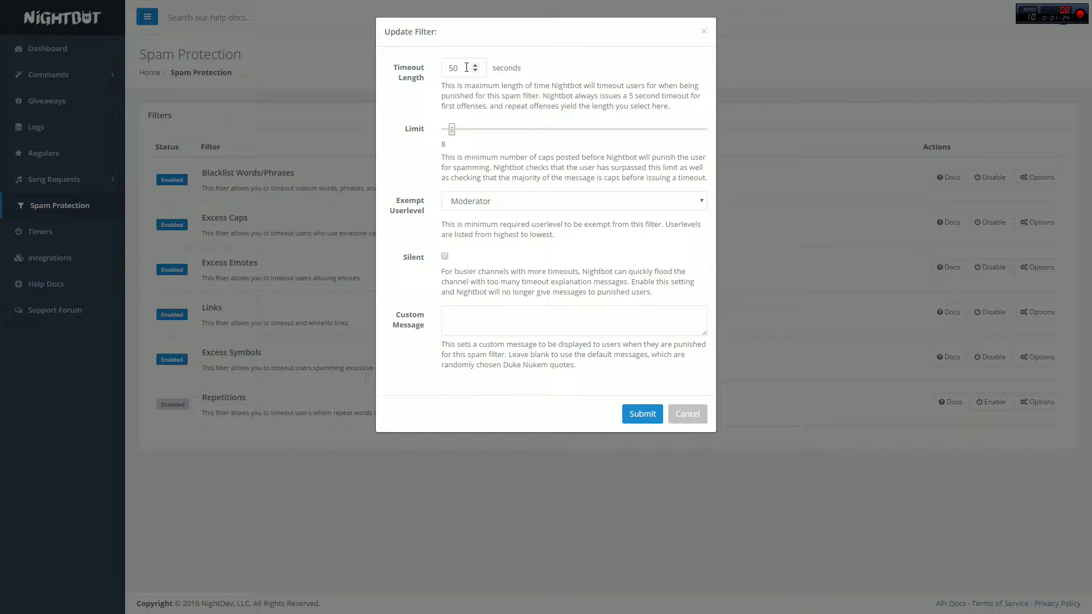
double_click(466, 67)
left_click(434, 71)
left_click_drag(420, 79, 397, 64)
left_click(428, 75)
Save Excess Caps, then review Excess Emotes: 25-second timeout, limit 5, emoji warning message.
left_click(642, 414)
left_click_drag(259, 263, 207, 263)
left_click(1029, 268)
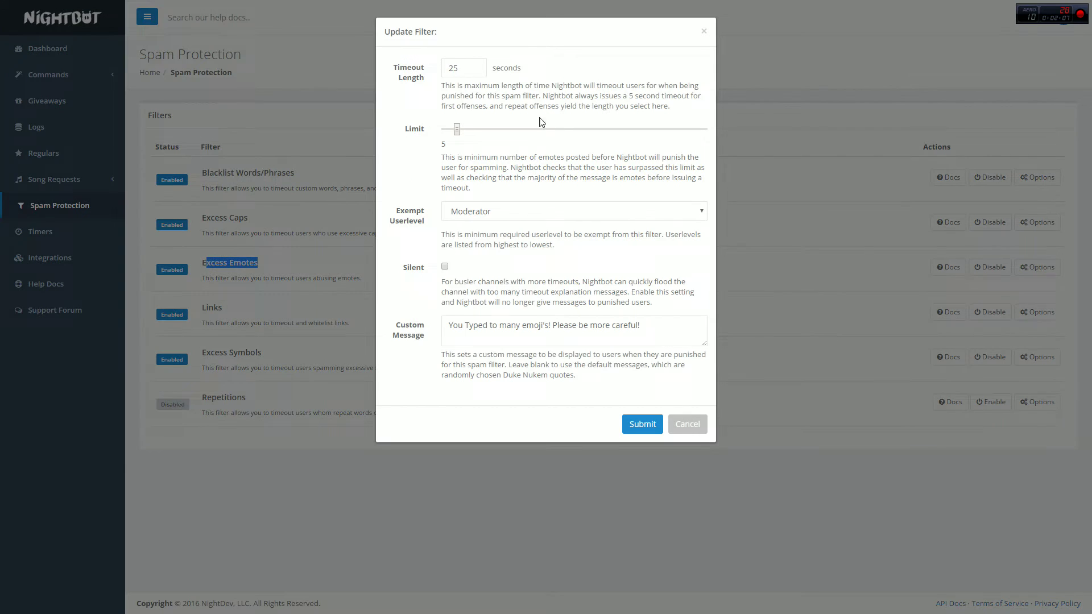
left_click_drag(462, 68, 430, 70)
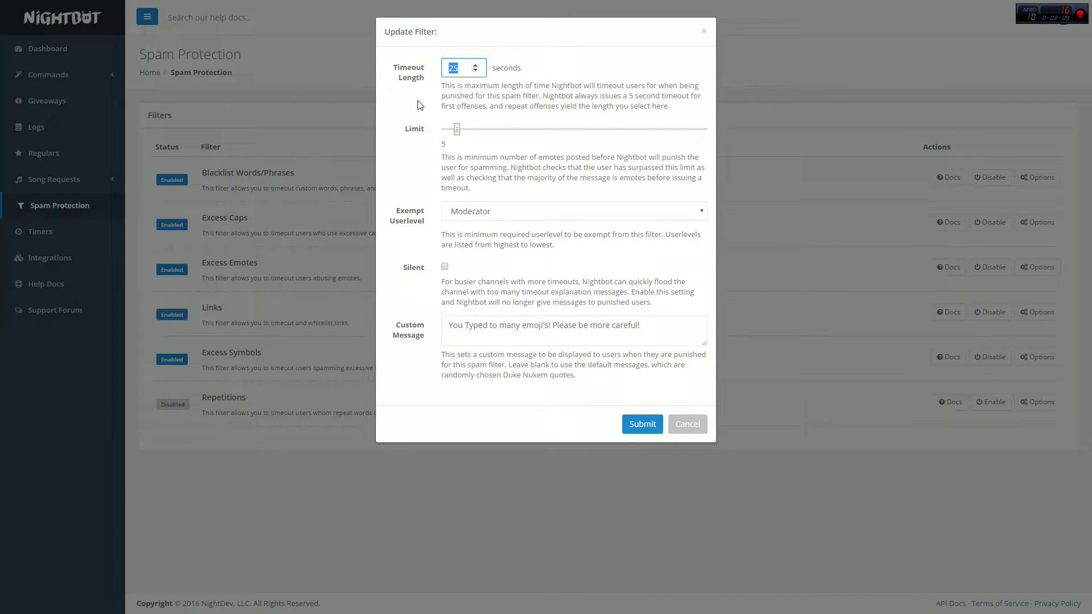
mouse_move(457, 129)
left_mouse_down()
mouse_move(471, 132)
mouse_move(458, 133)
left_mouse_up()
left_click_drag(449, 330, 742, 317)
left_click(666, 327)
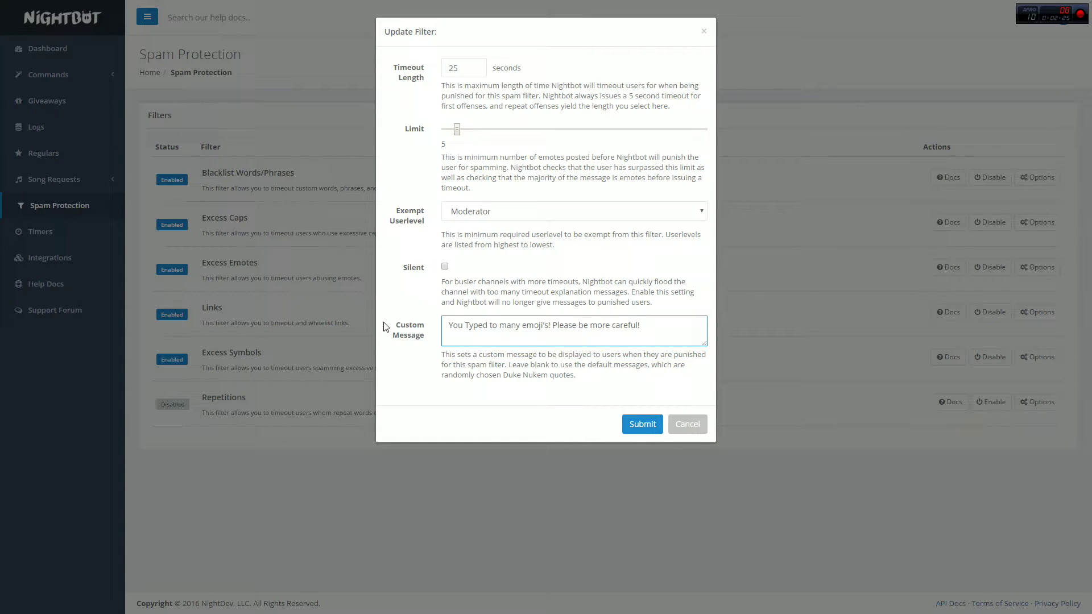
Save the Excess Emotes filter settings.
left_click(641, 424)
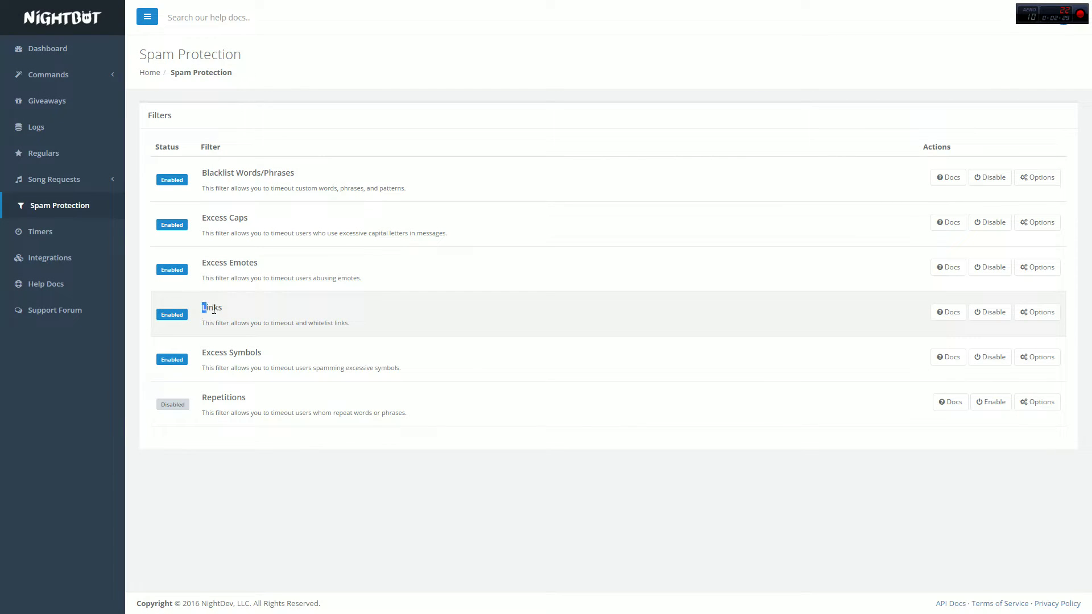
left_click_drag(202, 307, 250, 316)
left_click(250, 315)
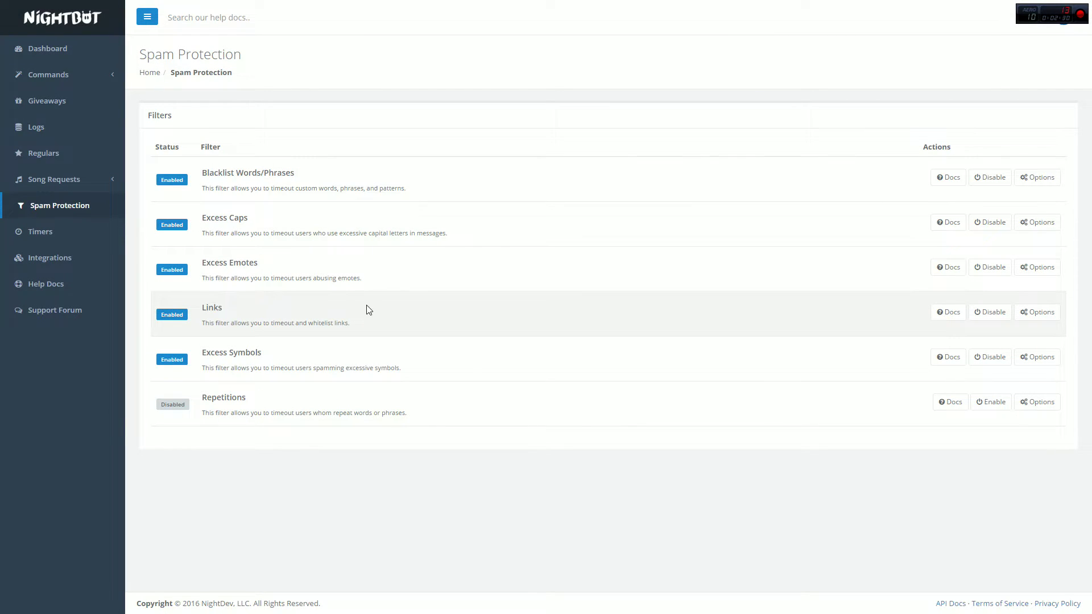
Add Youtube.com after twitter.com in the Links filter whitelist.
left_click(1034, 319)
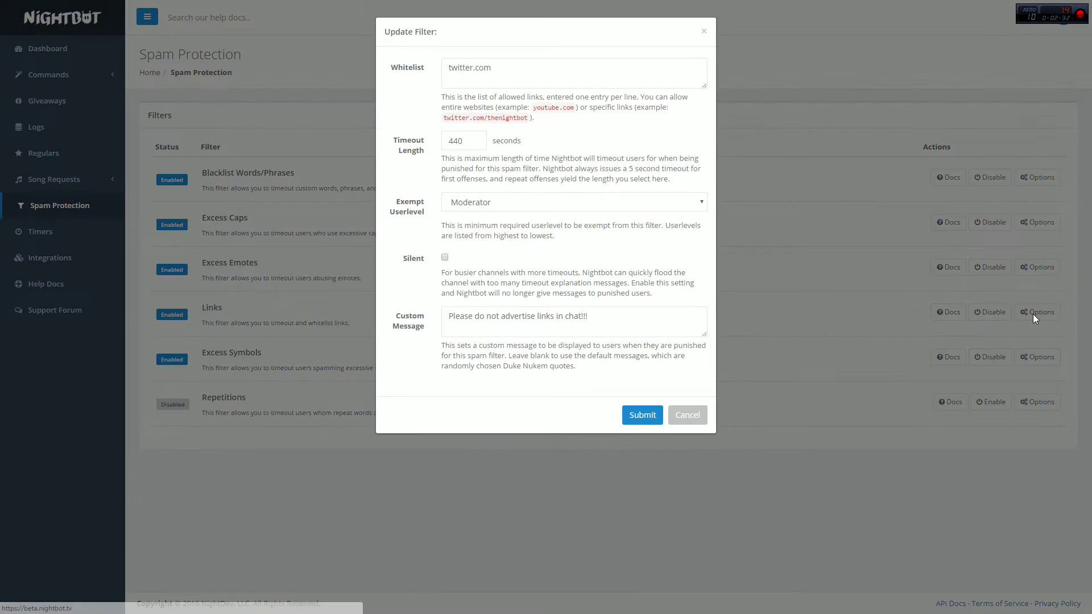
left_click(512, 70)
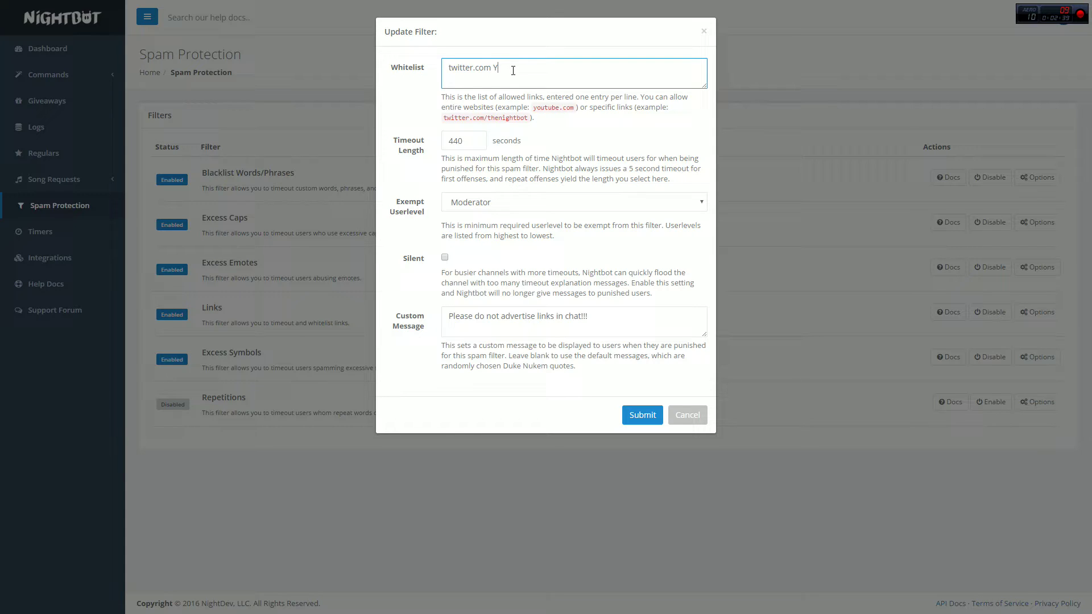
type("Youtube.com")
left_click(552, 122)
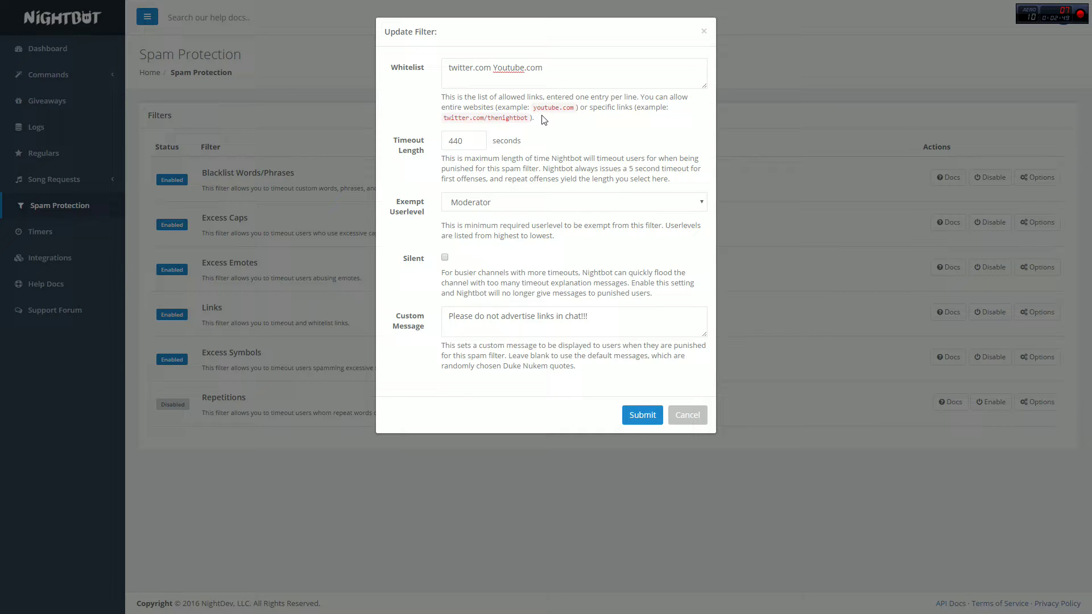
Review the Links filter's 440-second timeout and no-advertising warning message.
double_click(460, 141)
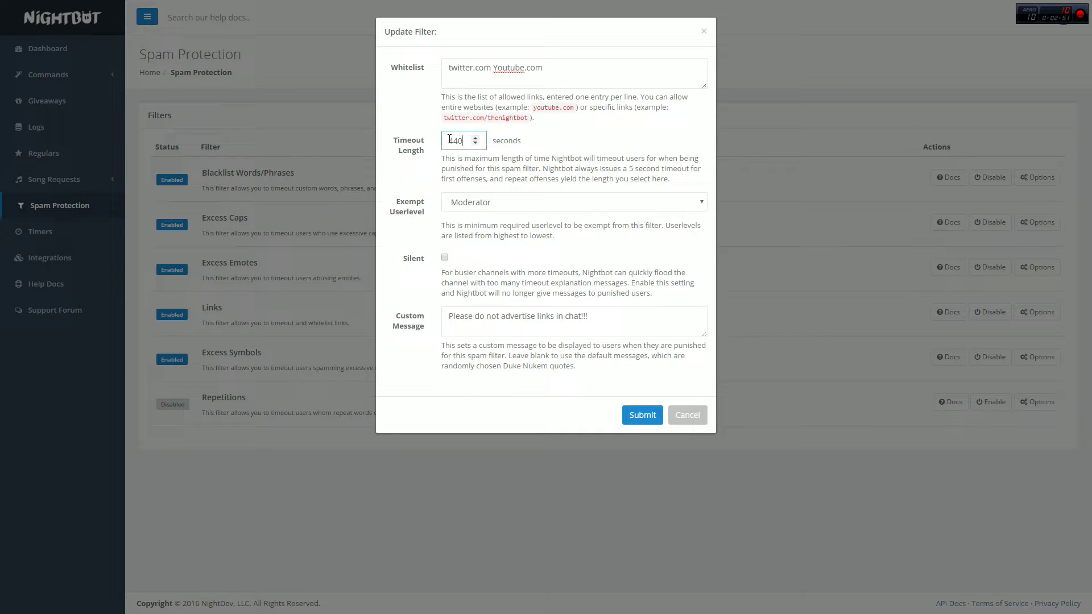
left_click(556, 146)
left_click_drag(619, 326, 422, 298)
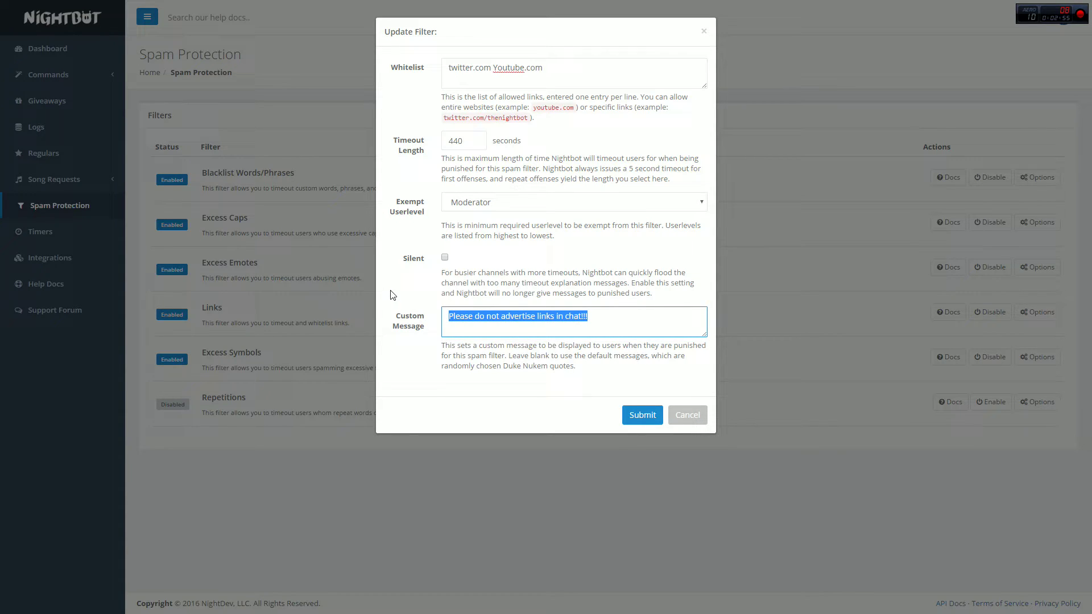
left_click(616, 323)
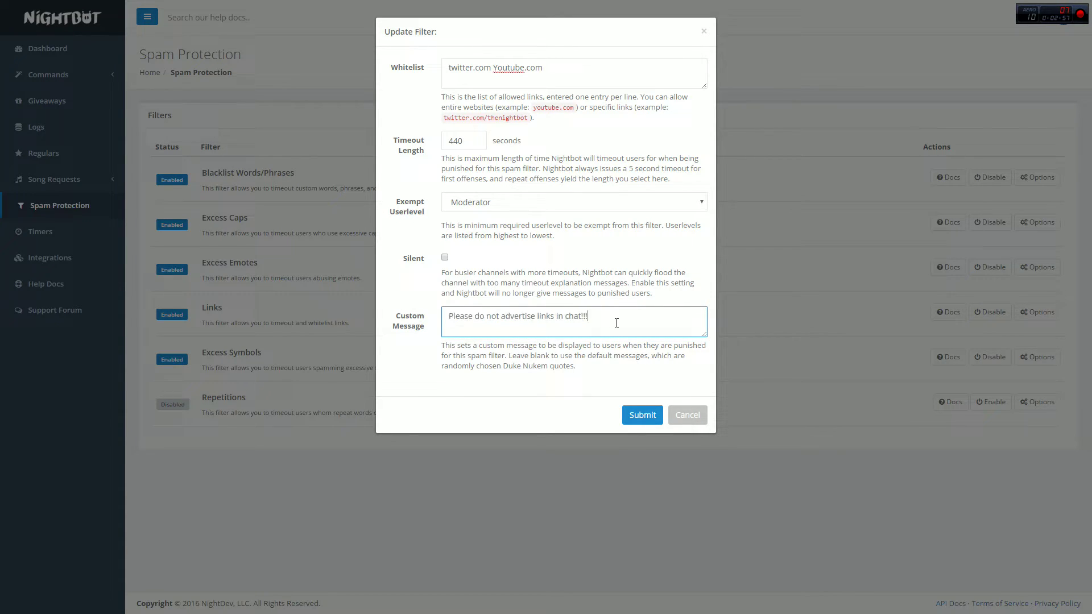
left_click(594, 375)
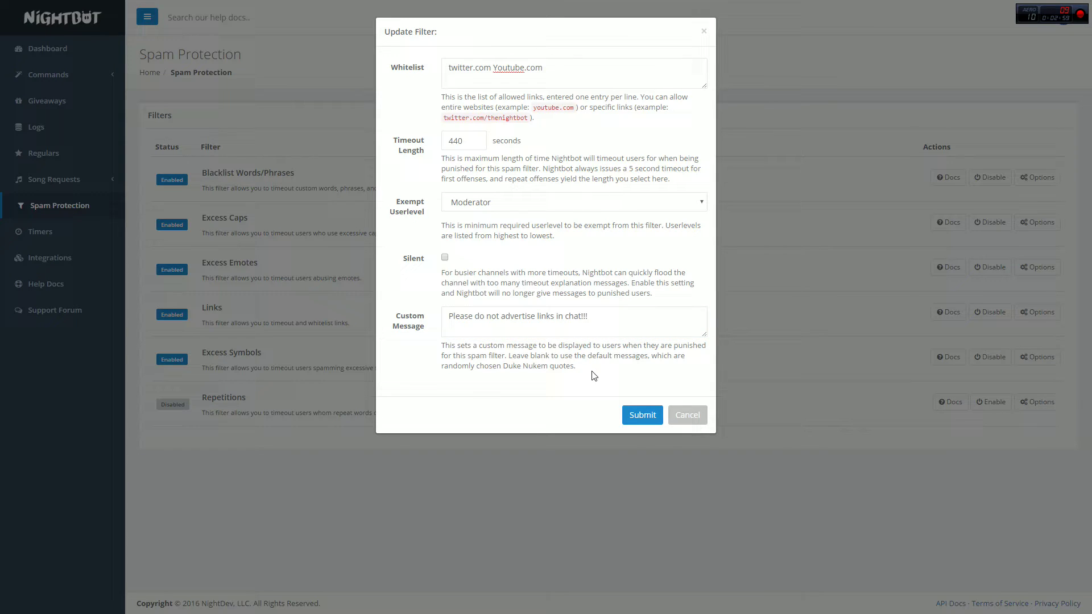
Save the Links filter, then set the Excess Symbols limit to 14 and save it.
left_click(657, 421)
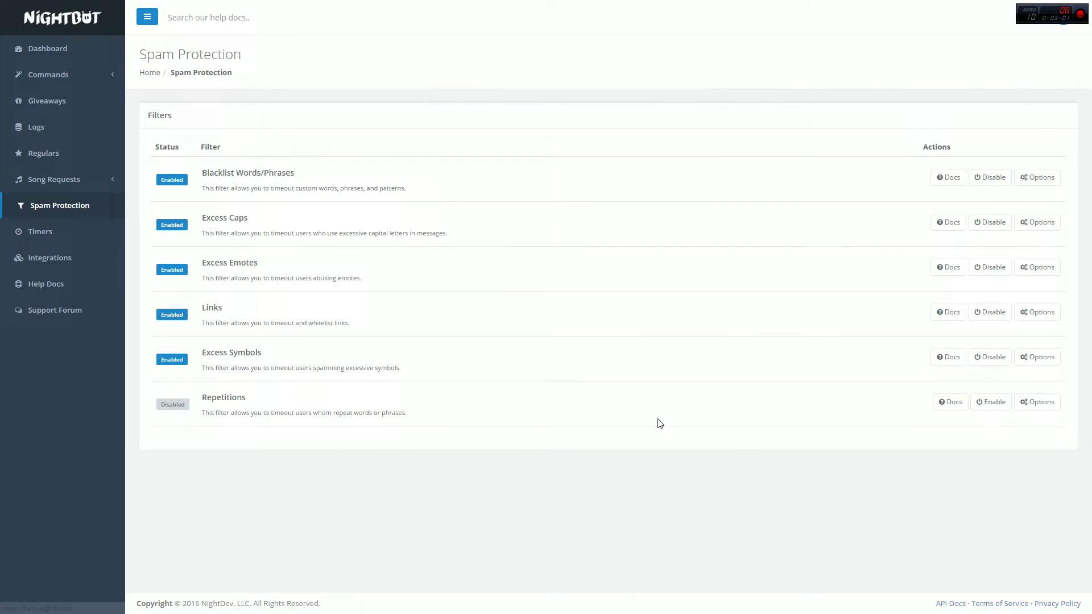
left_click(1027, 359)
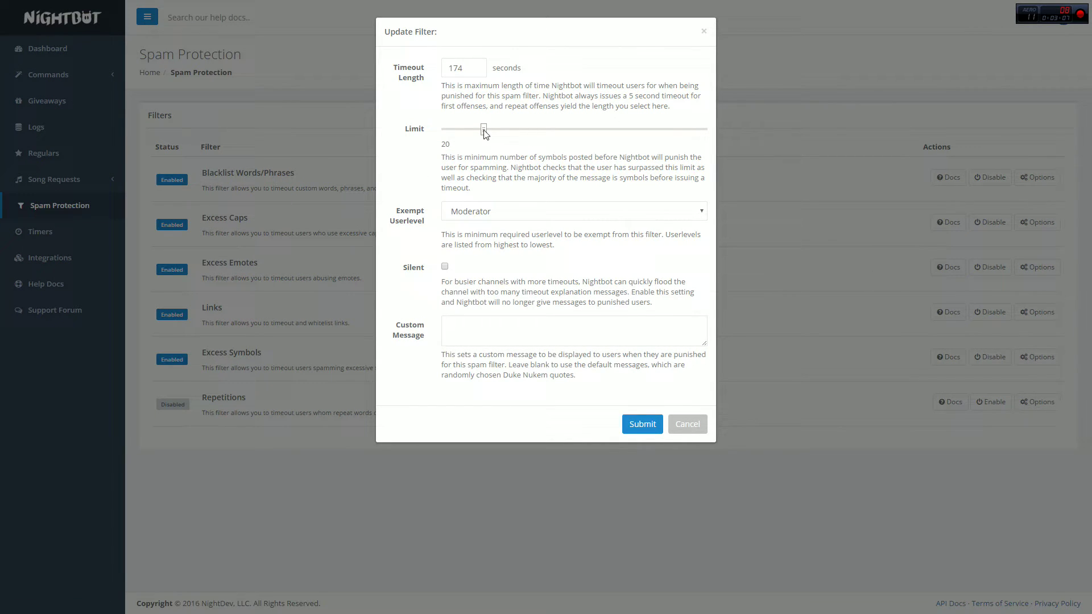
mouse_move(485, 133)
left_mouse_down()
mouse_move(454, 134)
mouse_move(664, 135)
mouse_move(468, 138)
left_mouse_up()
double_click(470, 63)
left_click_drag(469, 129, 457, 132)
left_click(636, 430)
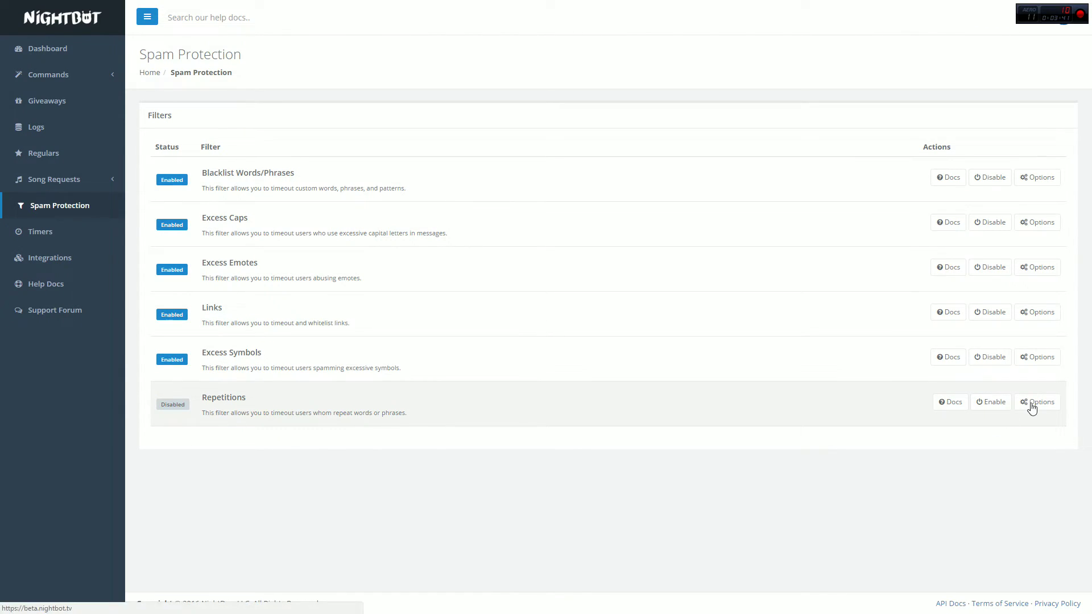
Set the Repetitions filter's timeout to 150 seconds and its limit slider to 56.
left_click(1038, 402)
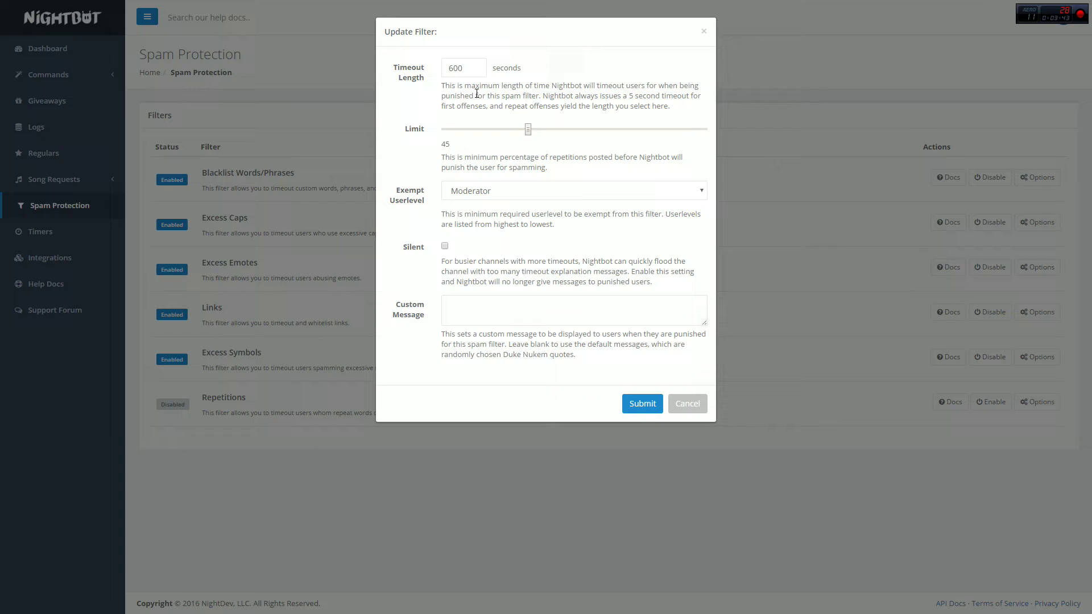
left_click_drag(468, 68, 428, 69)
type("300")
left_click(528, 132)
mouse_move(529, 133)
left_mouse_down()
mouse_move(604, 136)
mouse_move(540, 135)
left_mouse_up()
left_click_drag(475, 75, 416, 70)
type("150")
left_click_drag(538, 135, 438, 133)
left_click_drag(444, 134, 562, 132)
Submit the Repetitions filter with its 150-second timeout, returning to the Spam Protection list.
left_click(680, 401)
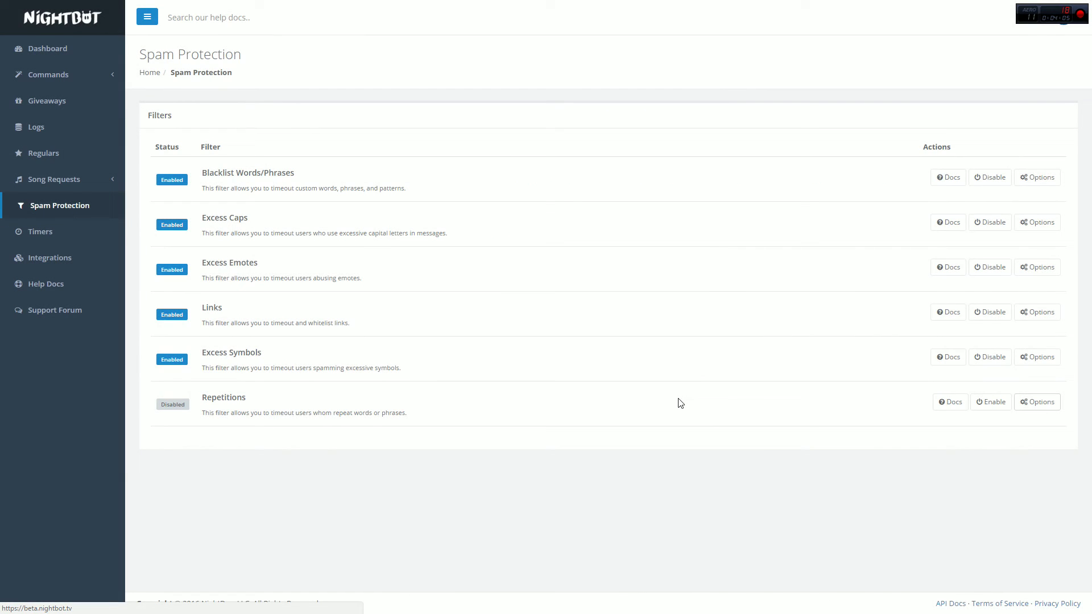